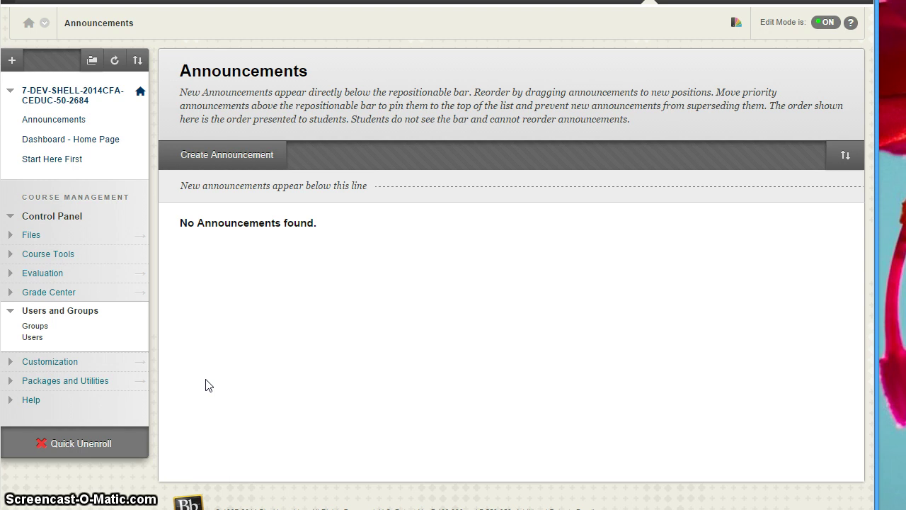
Step: Open the file storage area of the course 7-DEV-SHELL-2014CFA-CEDUC-50-2684
left_click(10, 238)
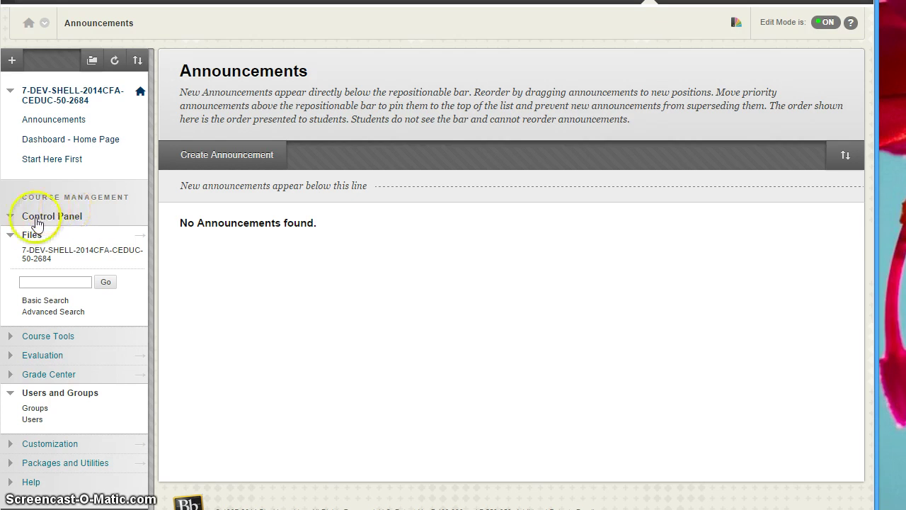
left_click(36, 255)
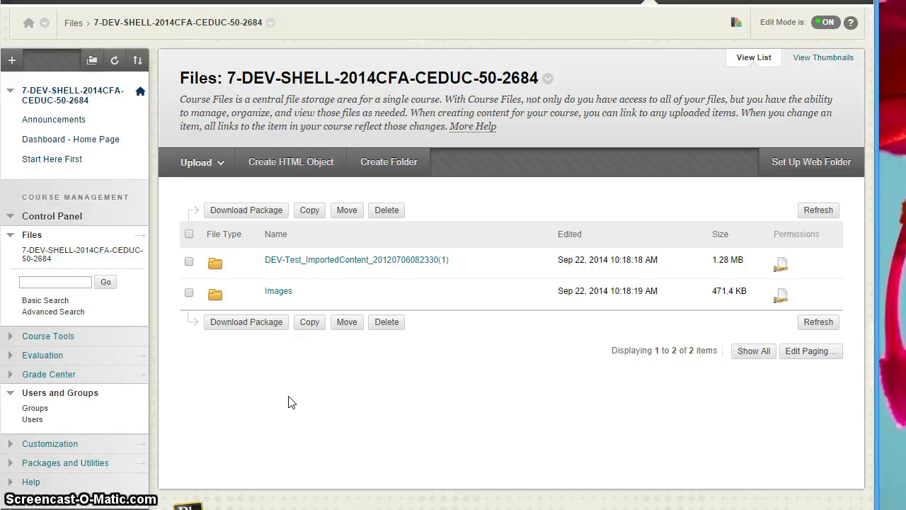
left_click(187, 160)
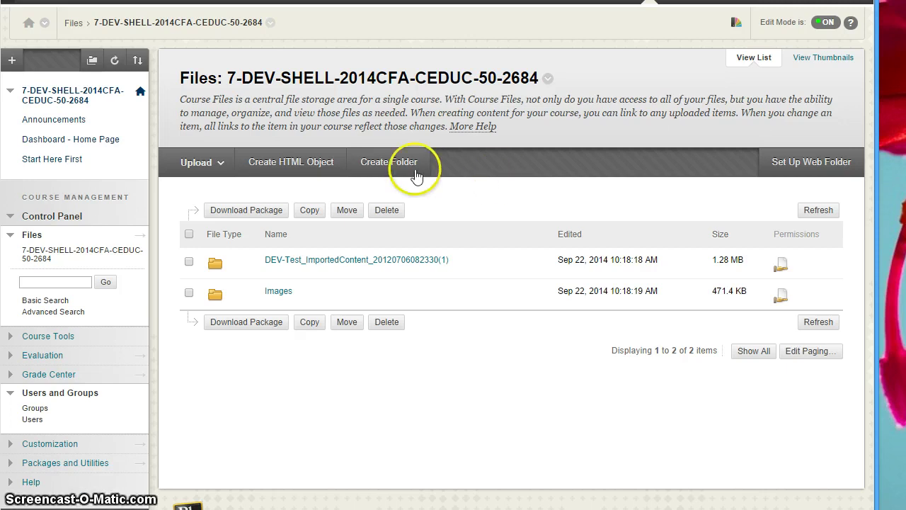
Step: Create a folder named Syllabus in the course files
left_click(387, 167)
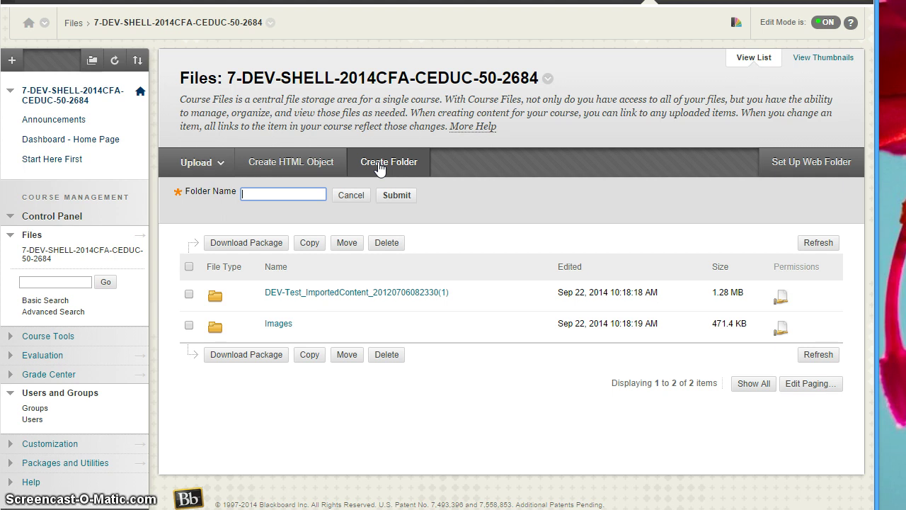
type("Syllabus")
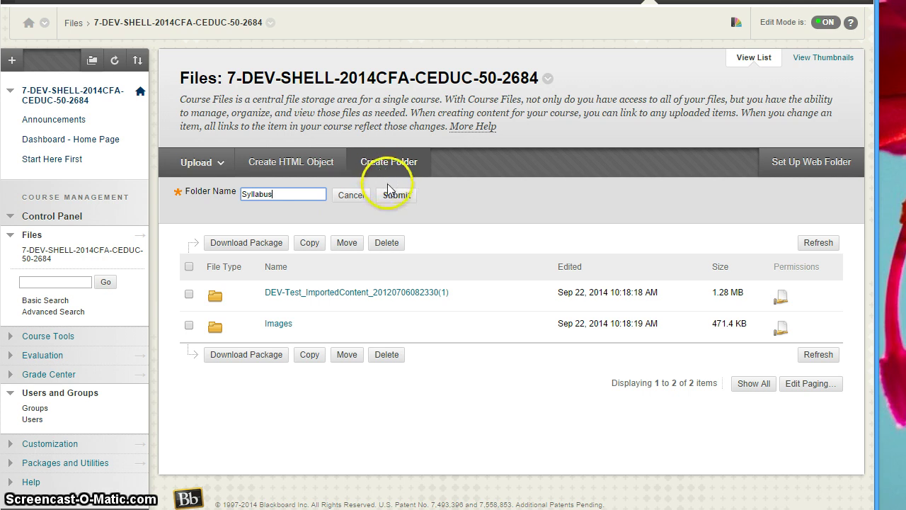
left_click(394, 196)
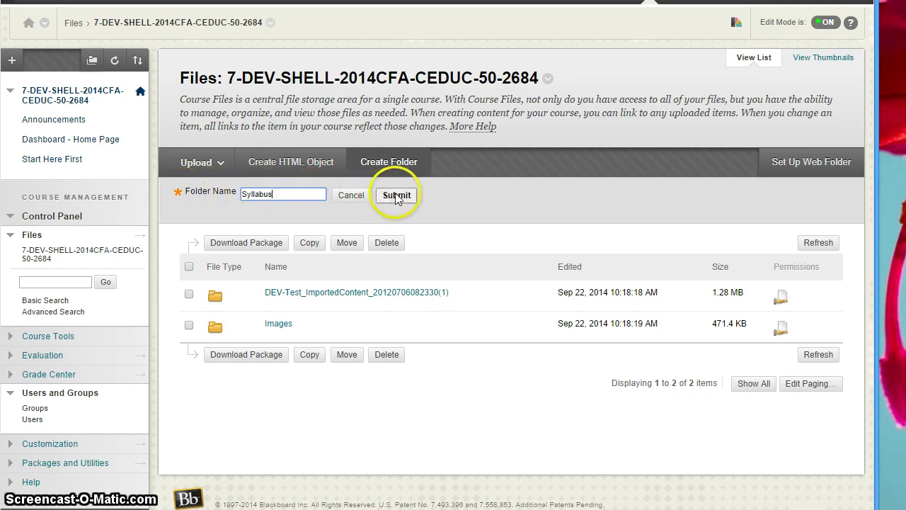
left_click(396, 198)
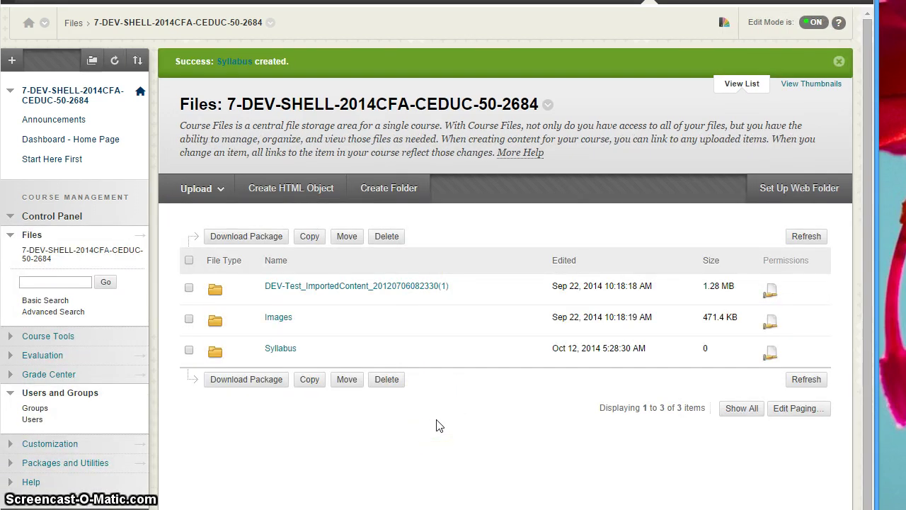
Step: Look through the contents of the Images folder and return to the top level of the course files
left_click(275, 319)
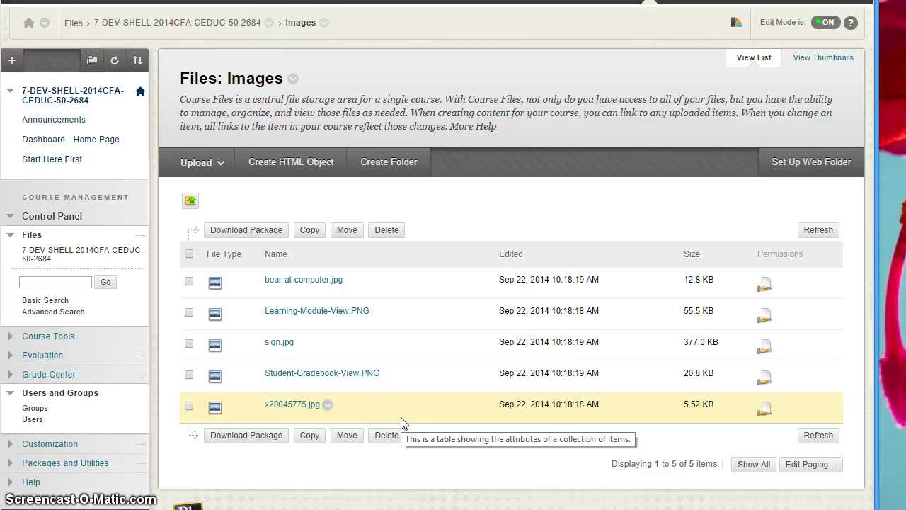
left_click(388, 436)
left_click(356, 380)
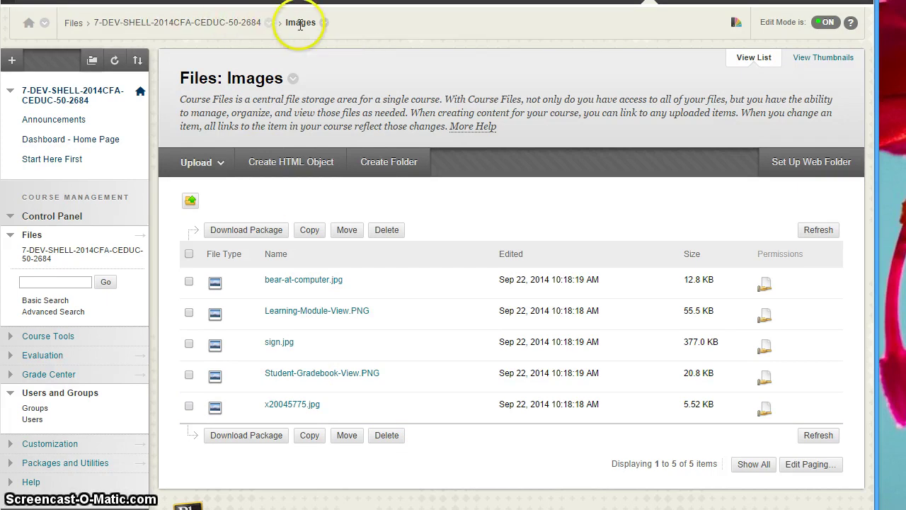
left_click(214, 23)
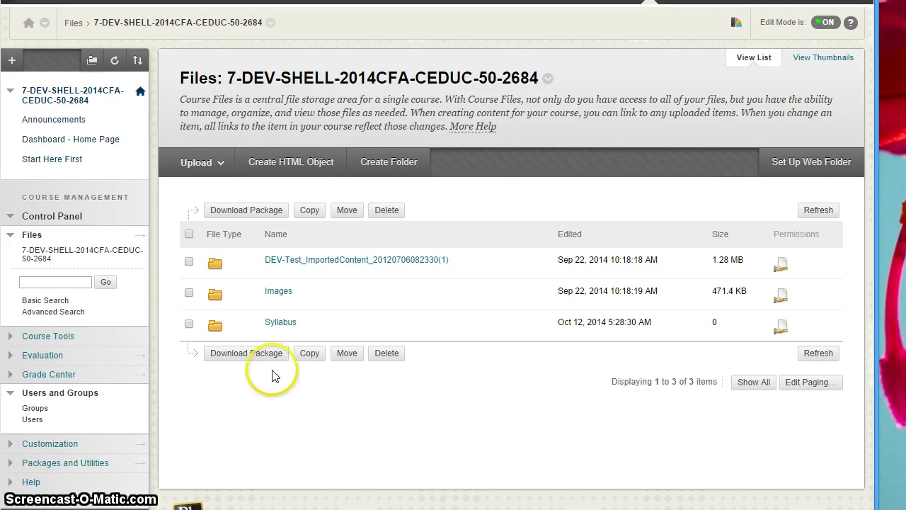
Step: Open the Syllabus folder and start a file upload into it, using ordinary files rather than a zip package
left_click(275, 324)
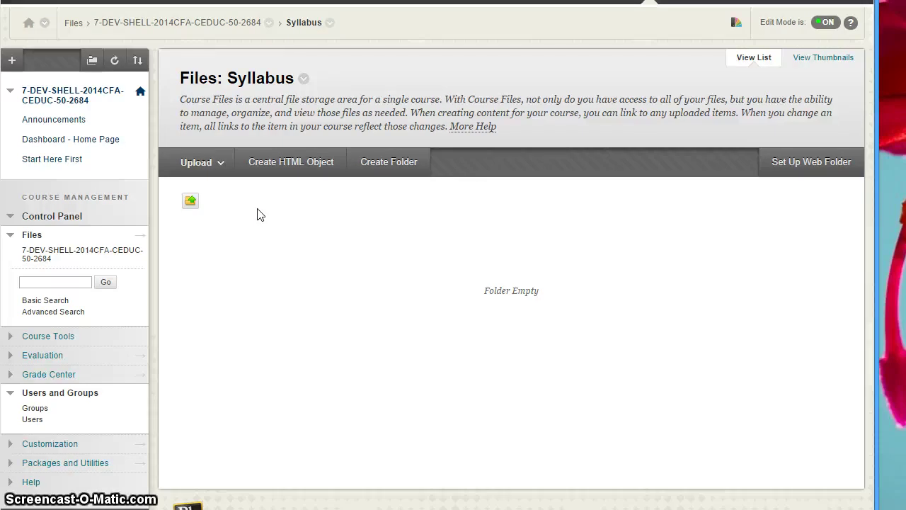
left_click(206, 162)
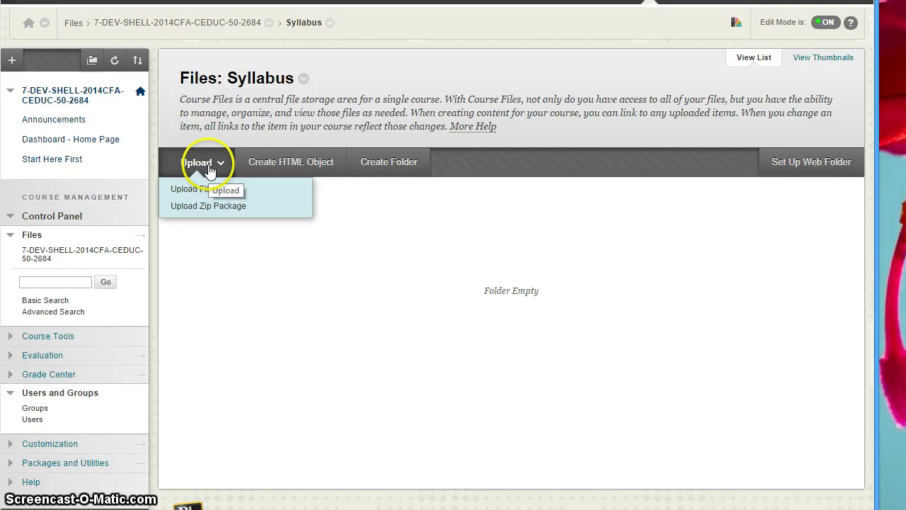
left_click(197, 206)
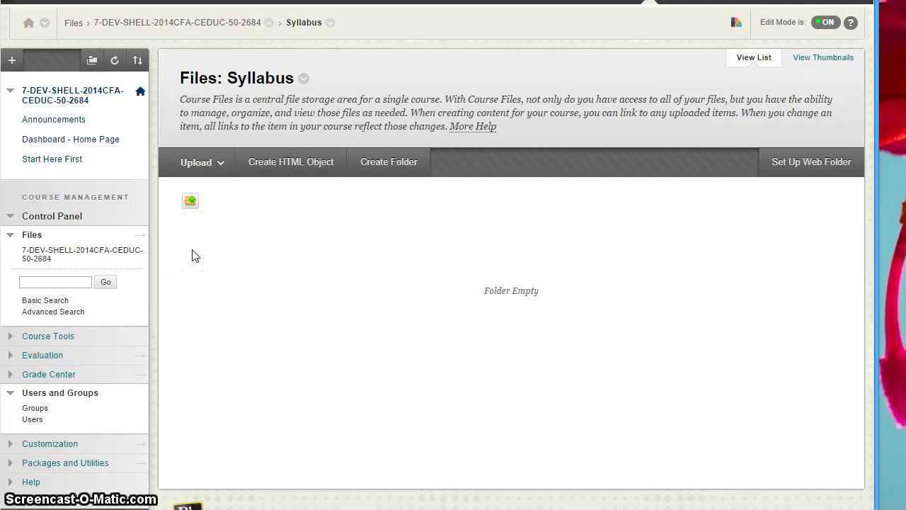
left_click(191, 161)
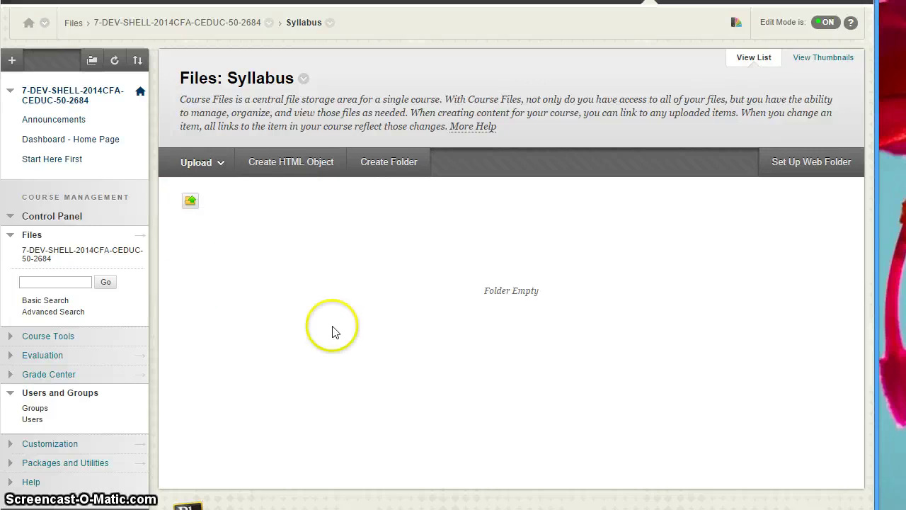
mouse_move(227, 163)
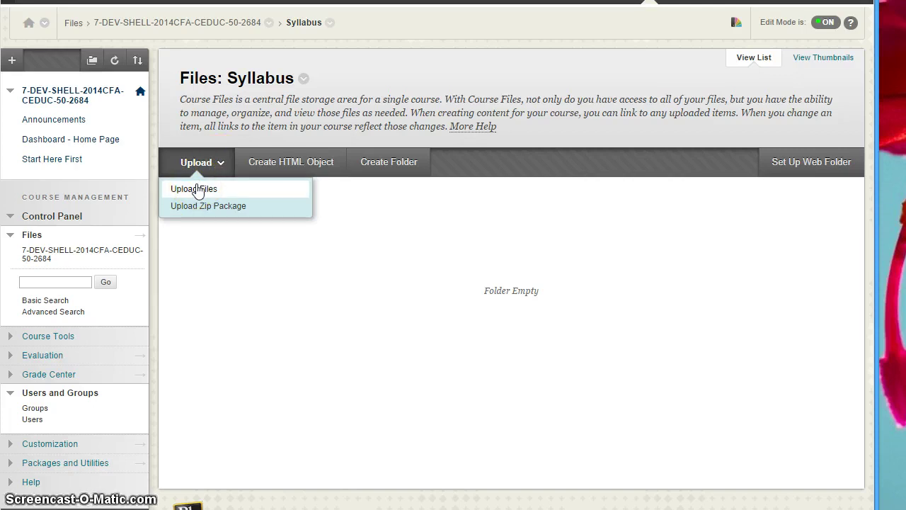
left_click(197, 189)
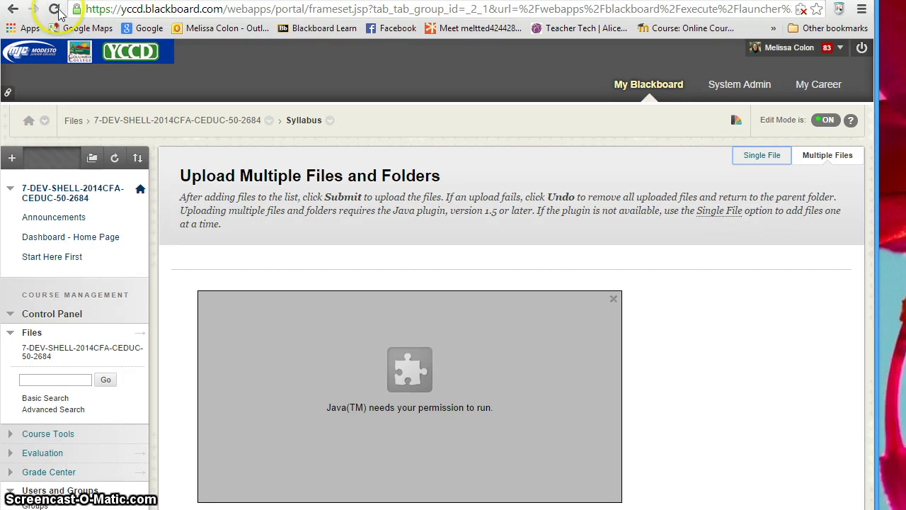
Step: Always allow plug-ins on yccd.blackboard.com and run the Blackboard Java application
left_click(802, 12)
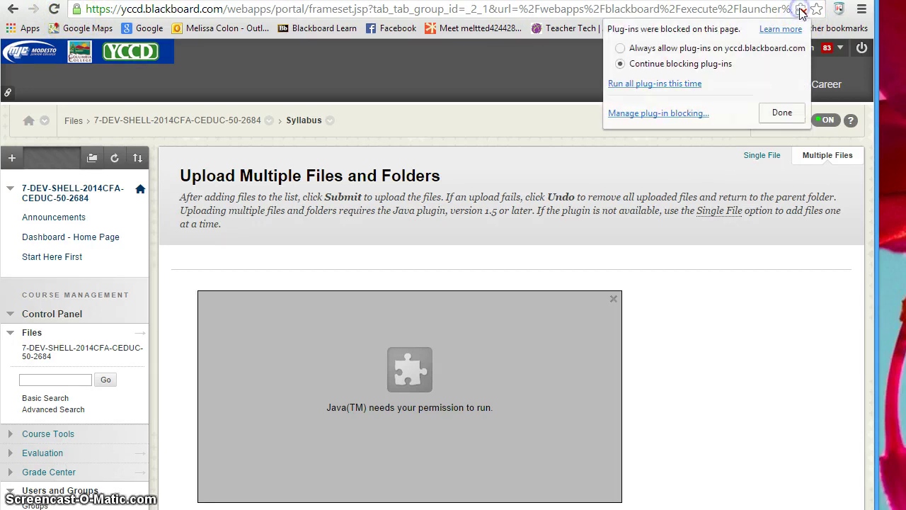
left_click(621, 49)
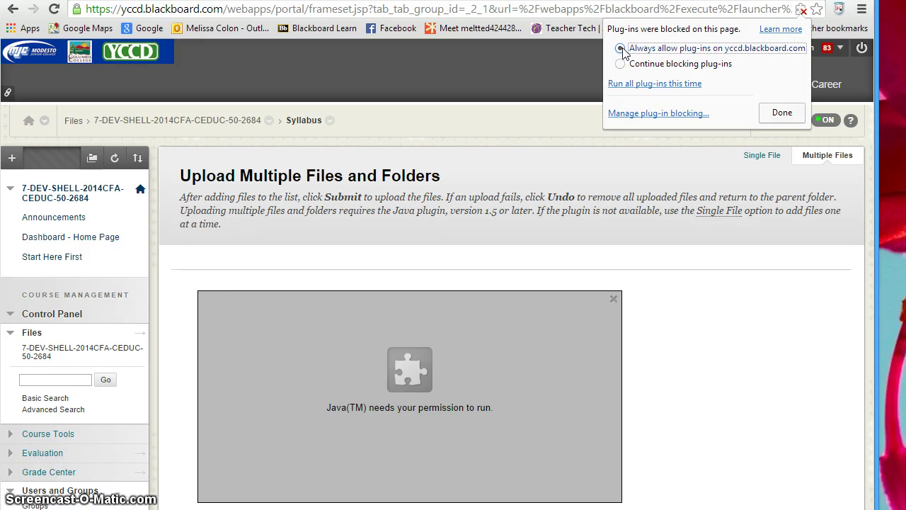
left_click(777, 111)
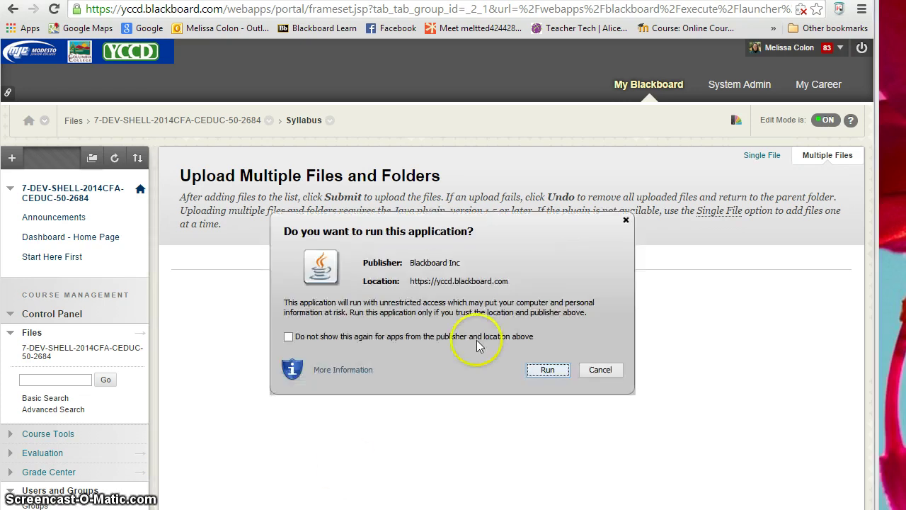
left_click(549, 371)
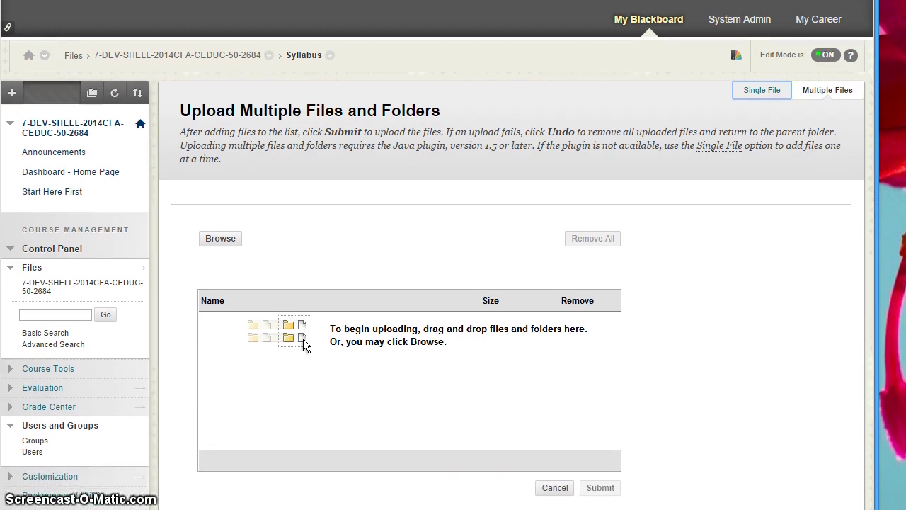
Step: Reload the multiple-file upload page and allow the website to access the Blackboard Java application
left_click(220, 236)
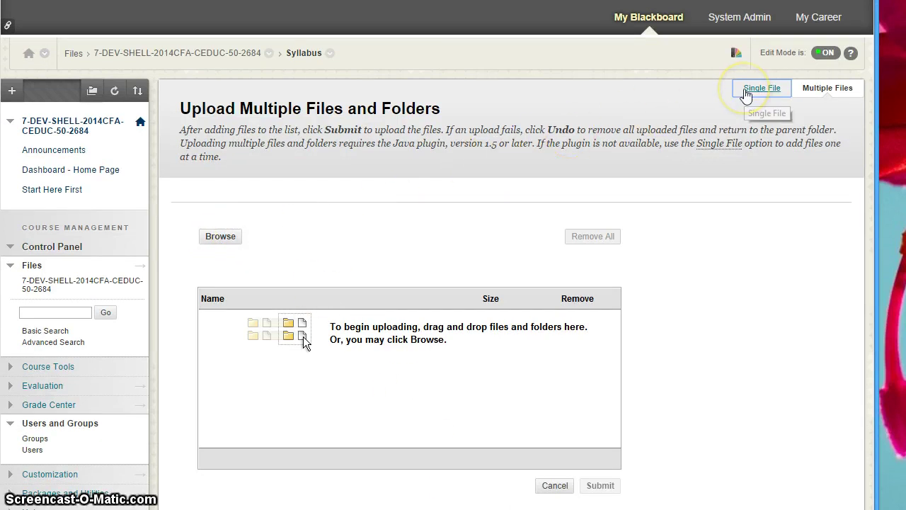
left_click(829, 90)
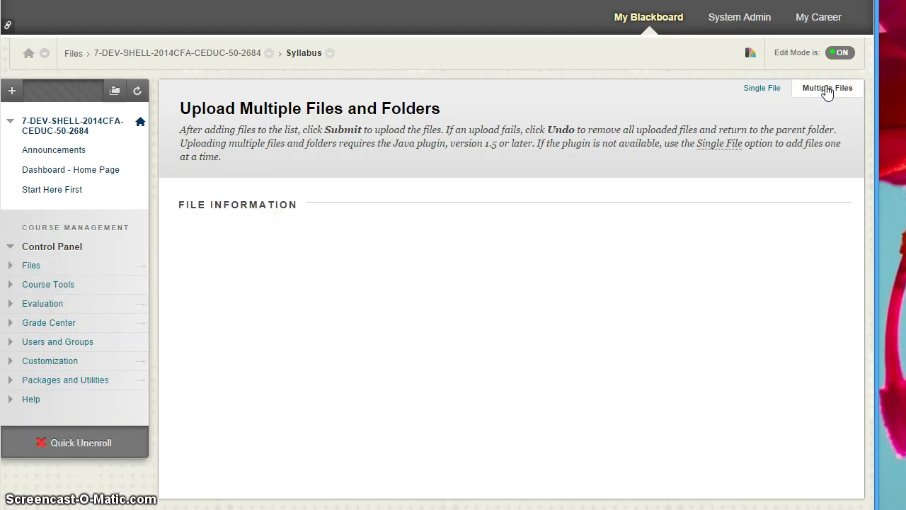
left_click(770, 273)
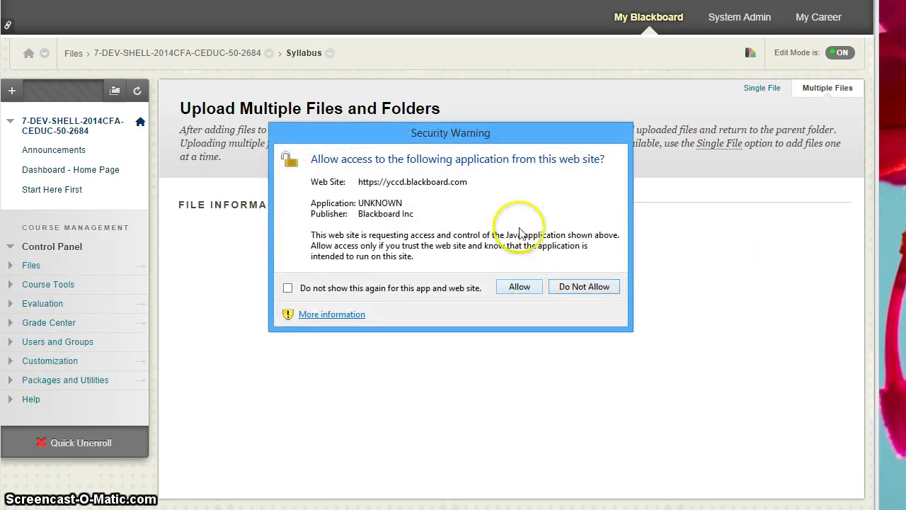
left_click(518, 288)
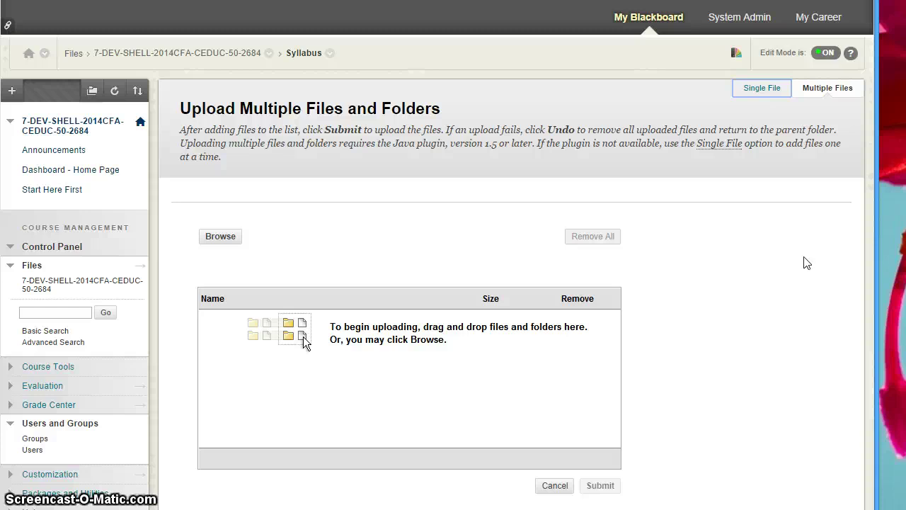
Step: Browse for a file to upload and go to the Cyberpower Hard Drive (D:), waiting for the unresponsive page
left_click(209, 239)
left_click_drag(241, 227, 198, 47)
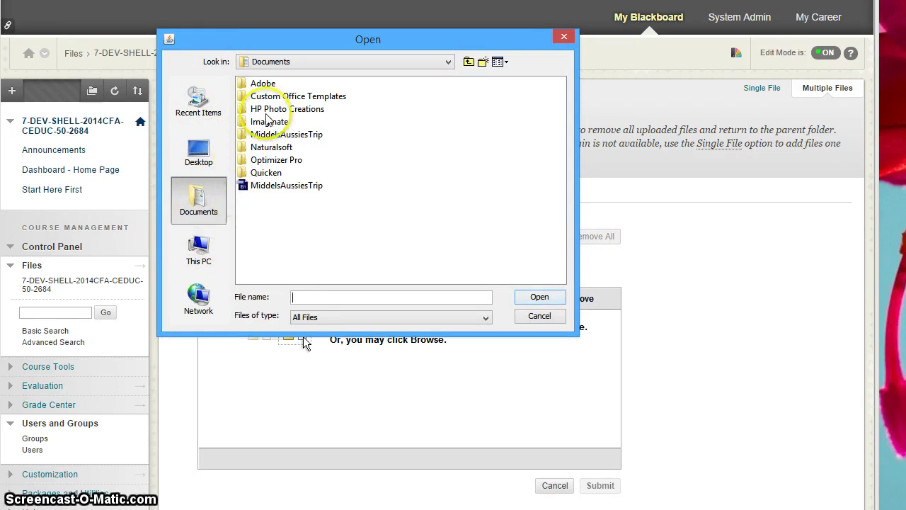
left_click(201, 157)
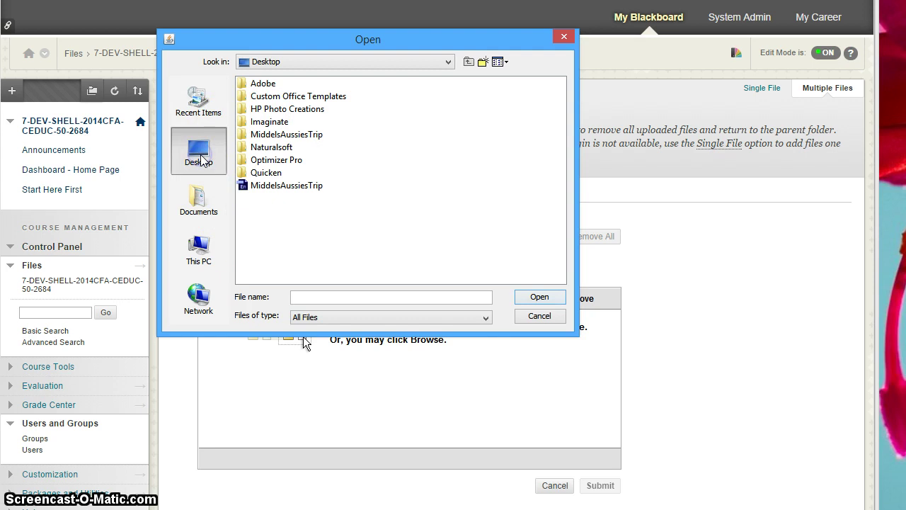
left_click(200, 158)
left_click(215, 259)
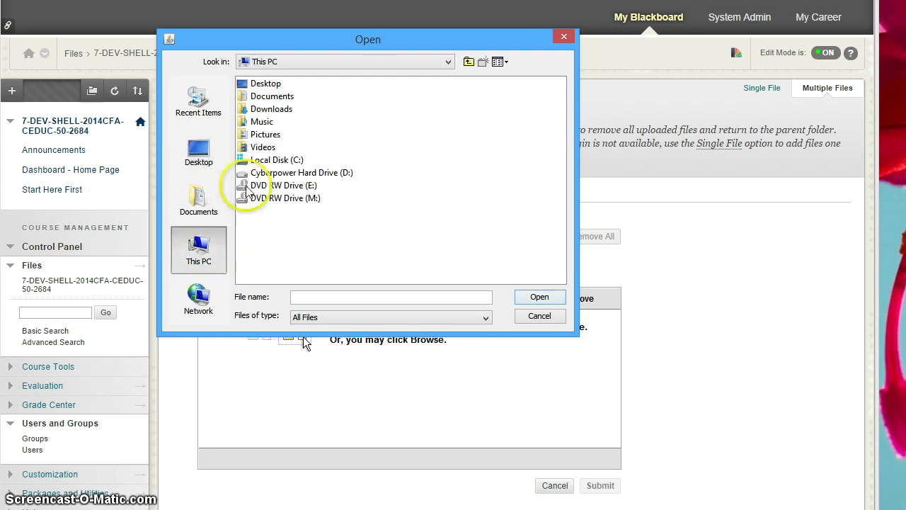
double_click(265, 173)
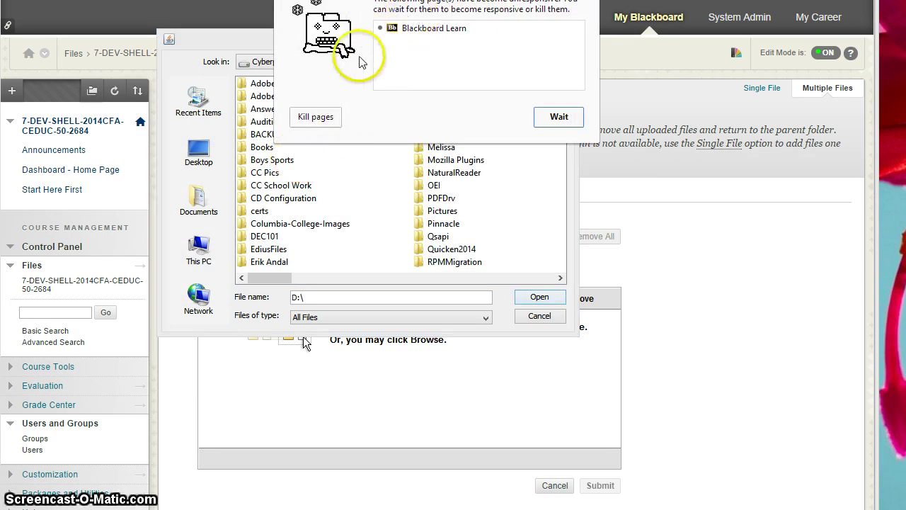
left_click(558, 117)
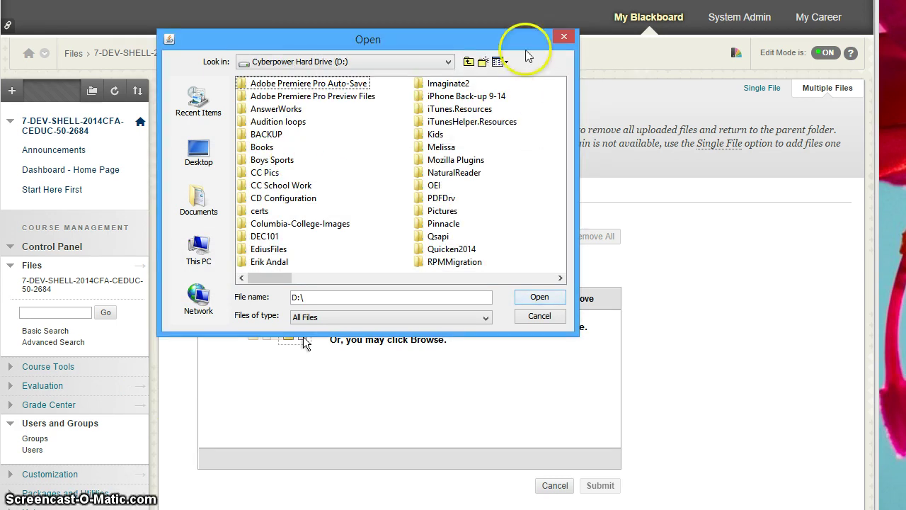
Step: Add Checklist for Weekly Learning Module Assignments.rtf from the CC School Work\14-15 school docs folder to the upload list
left_click_drag(499, 37, 499, 50)
left_click(286, 196)
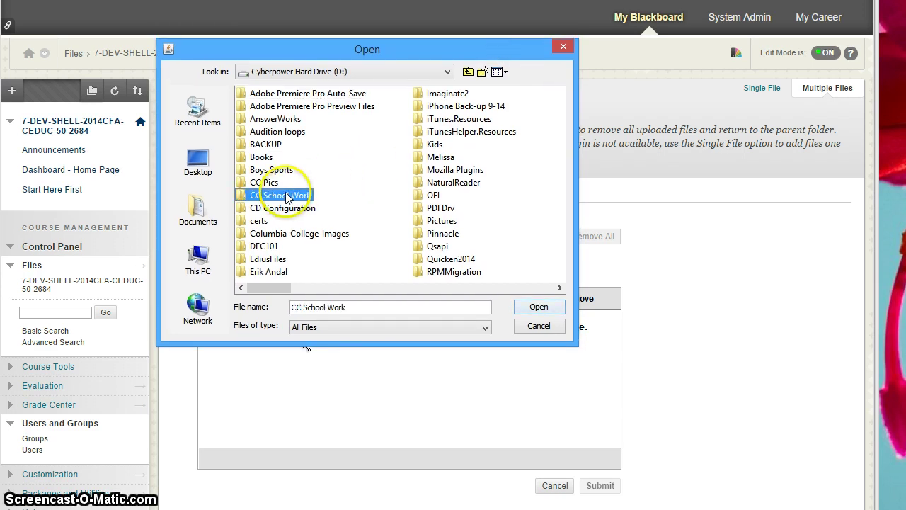
double_click(286, 196)
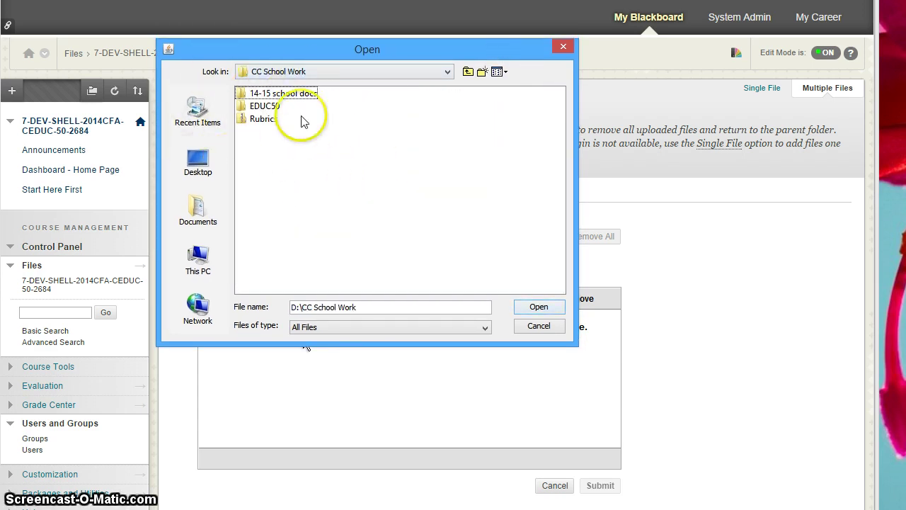
double_click(283, 94)
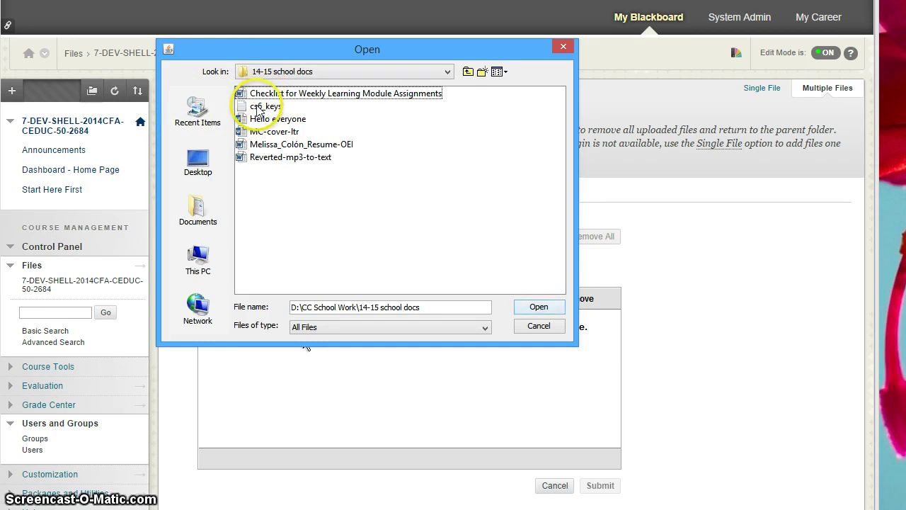
left_click(270, 94)
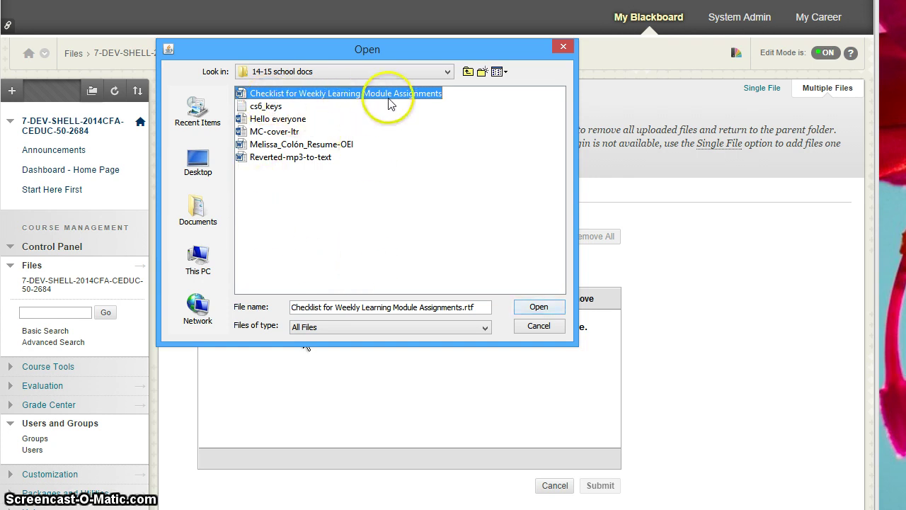
left_click(536, 308)
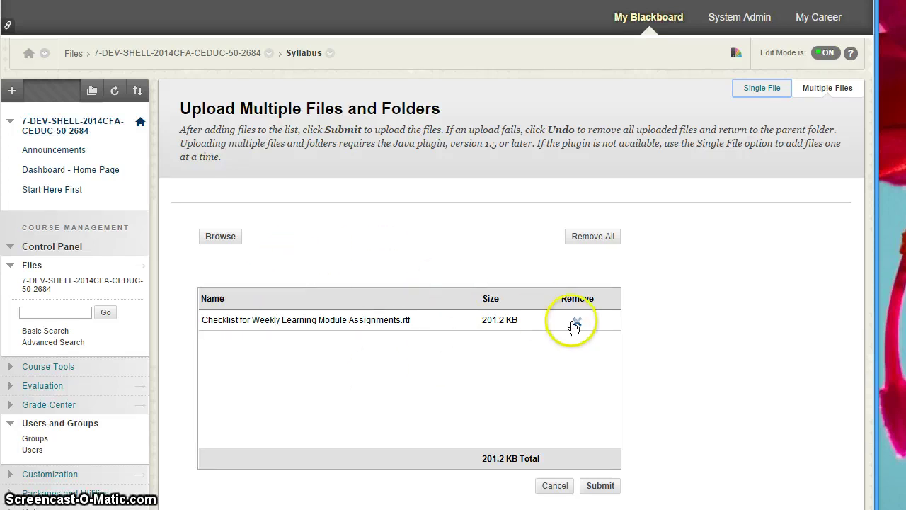
left_click(229, 243)
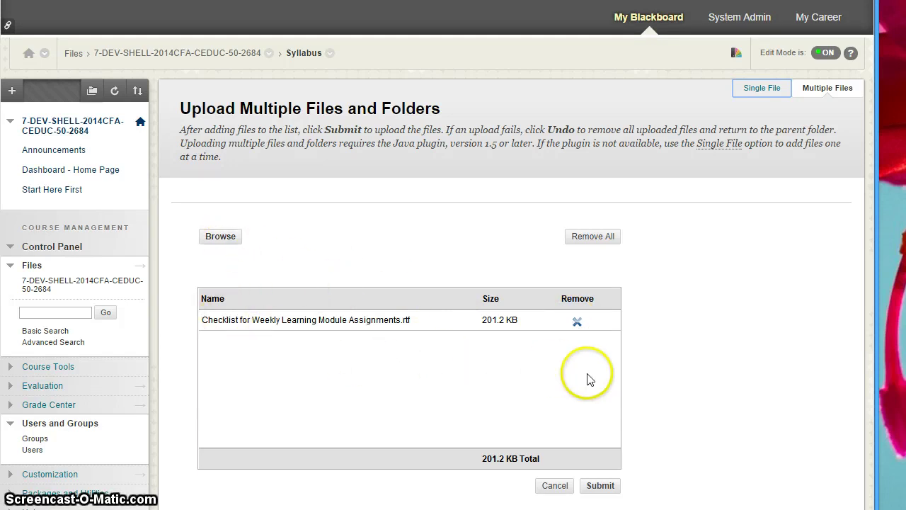
Step: Upload Checklist for Weekly Learning Module Assignments.rtf to the Syllabus folder, return to the file list and dismiss the notification
left_click(597, 488)
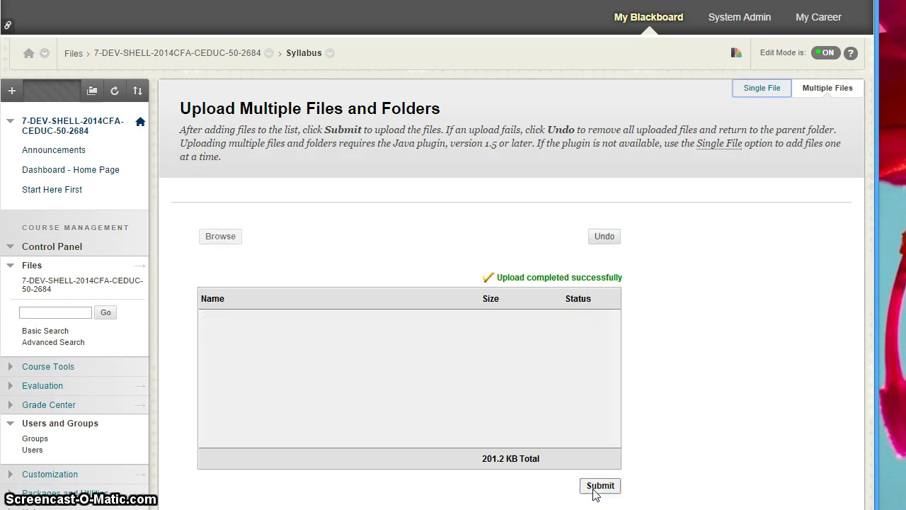
left_click(599, 486)
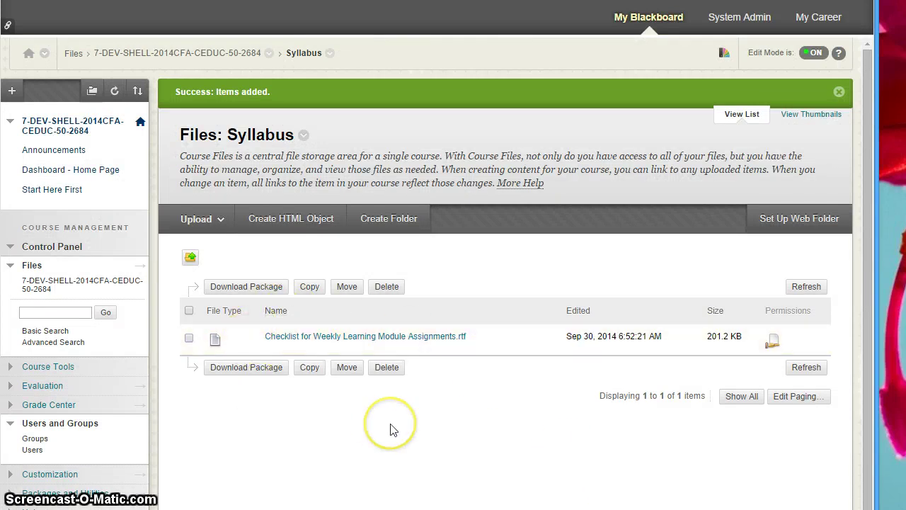
left_click(838, 95)
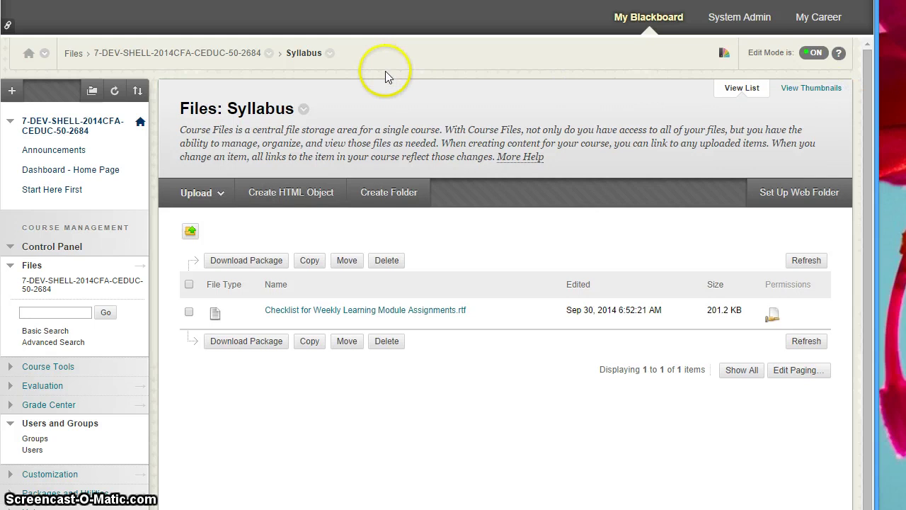
Step: Go up to the 7-DEV-SHELL-2014CFA-CEDUC-50-2684 course files and reopen the Syllabus folder to check the upload
left_click(222, 54)
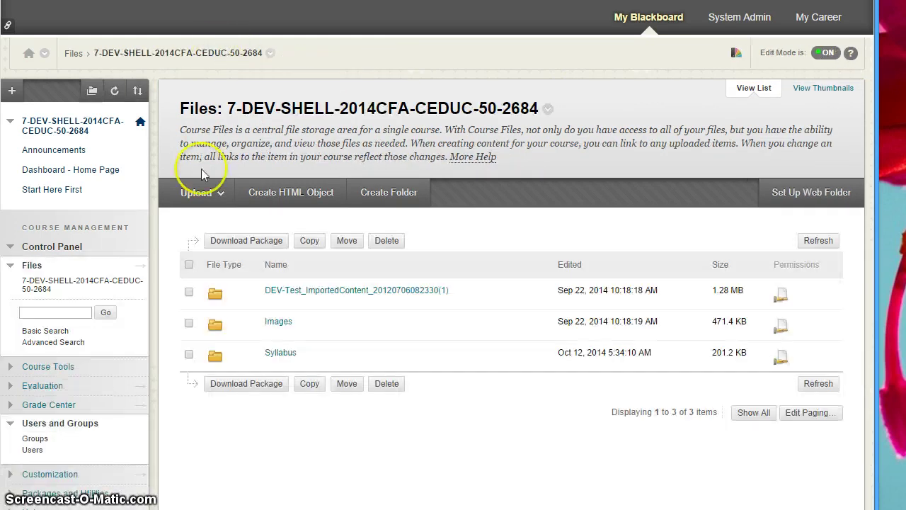
left_click(277, 356)
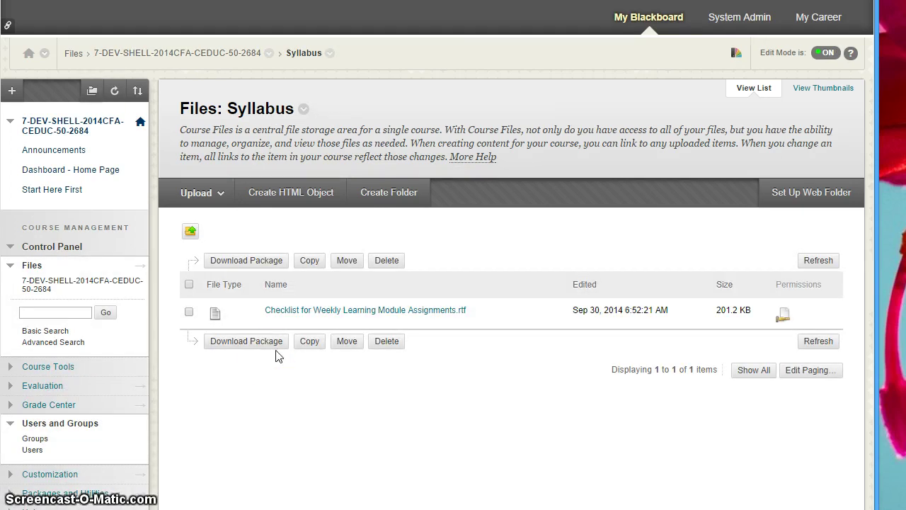
Step: Try to move Checklist for Weekly Learning Module Assignments.rtf out of the Syllabus folder, browsing the course folders for a destination
left_click(189, 312)
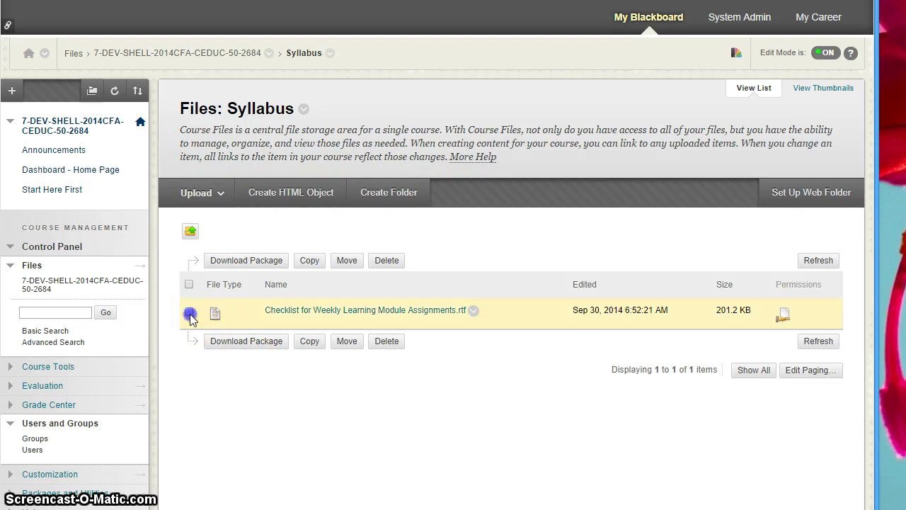
left_click(346, 342)
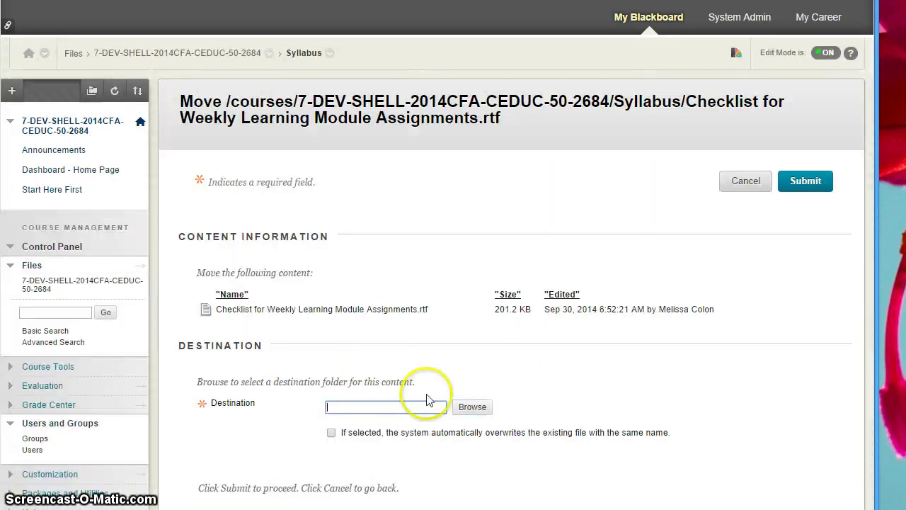
left_click(473, 406)
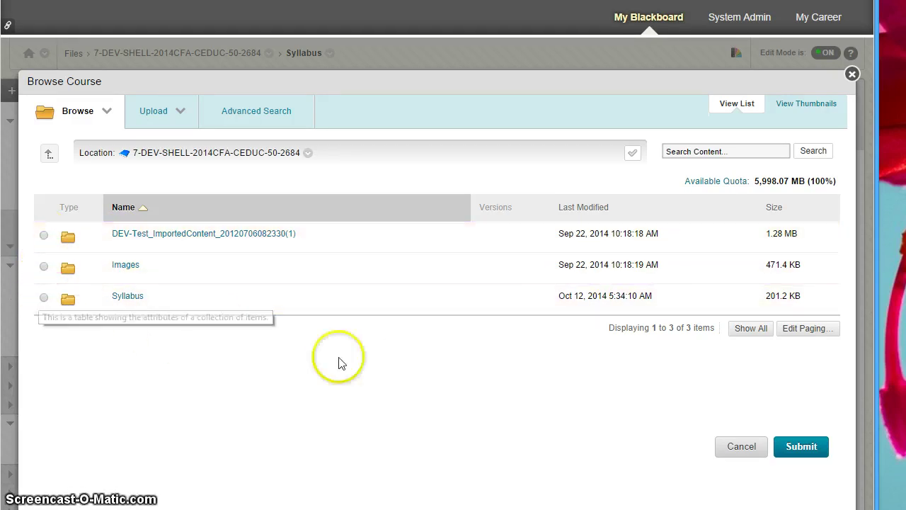
left_click(791, 458)
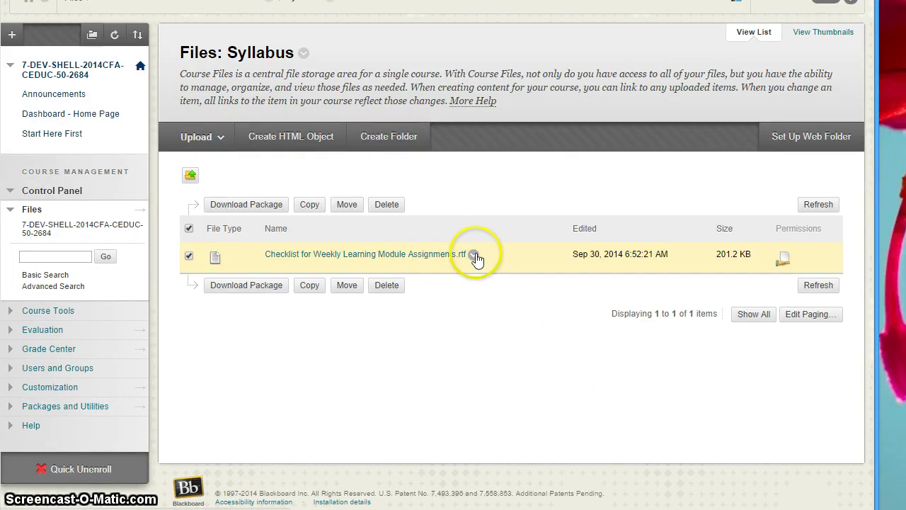
Step: Examine the actions available for Checklist for Weekly Learning Module Assignments.rtf, then close the list of actions
left_click(474, 255)
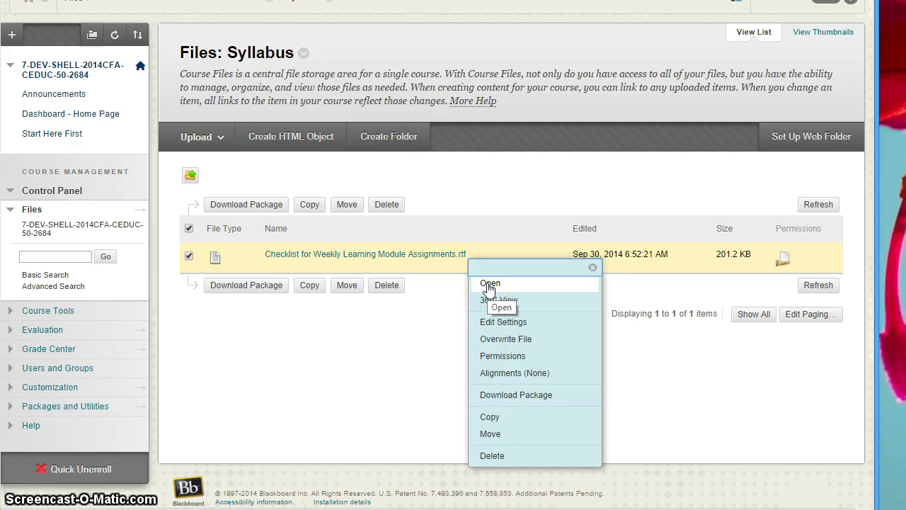
left_click(409, 339)
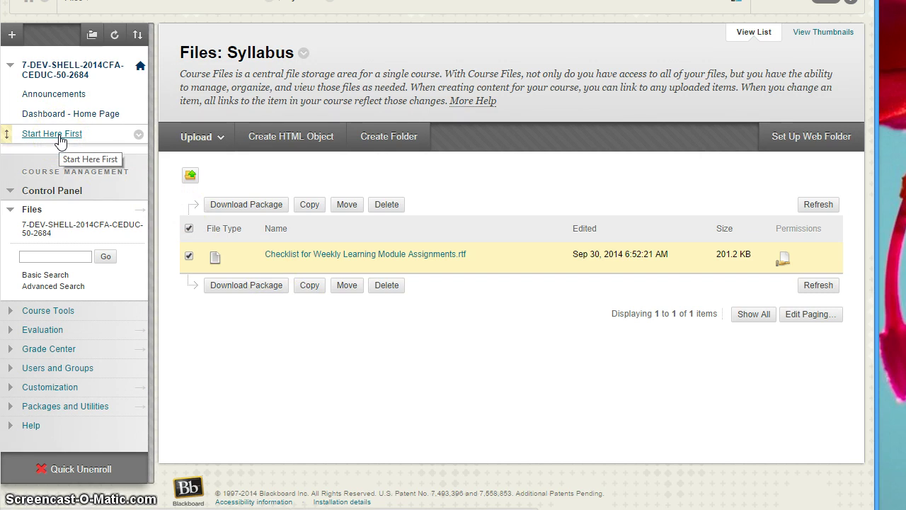
left_click(276, 320)
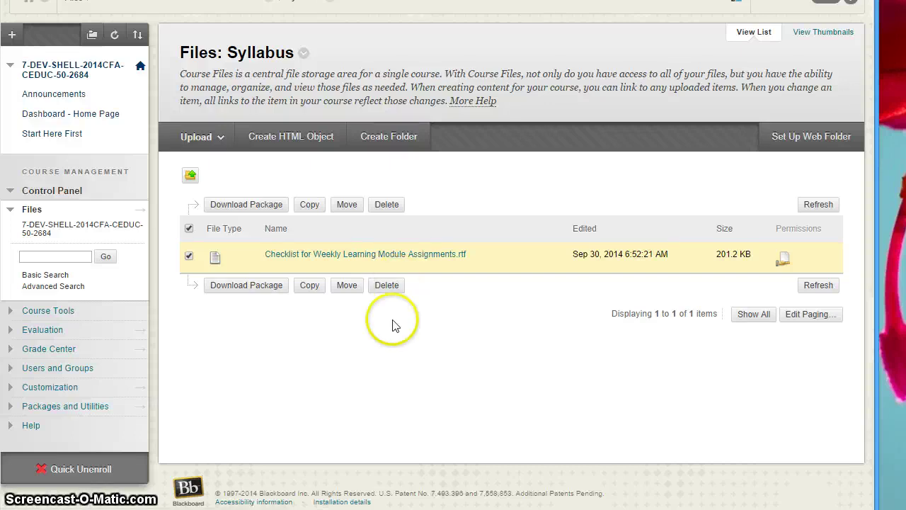
left_click(391, 348)
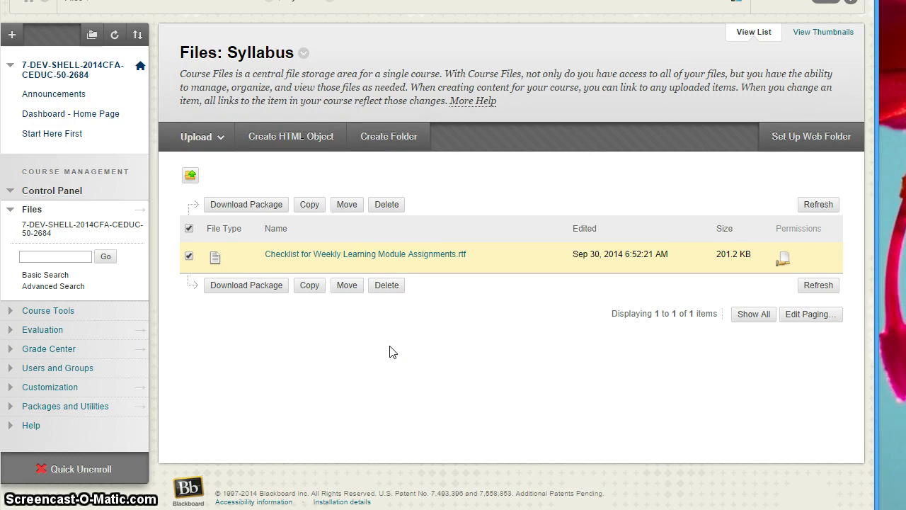